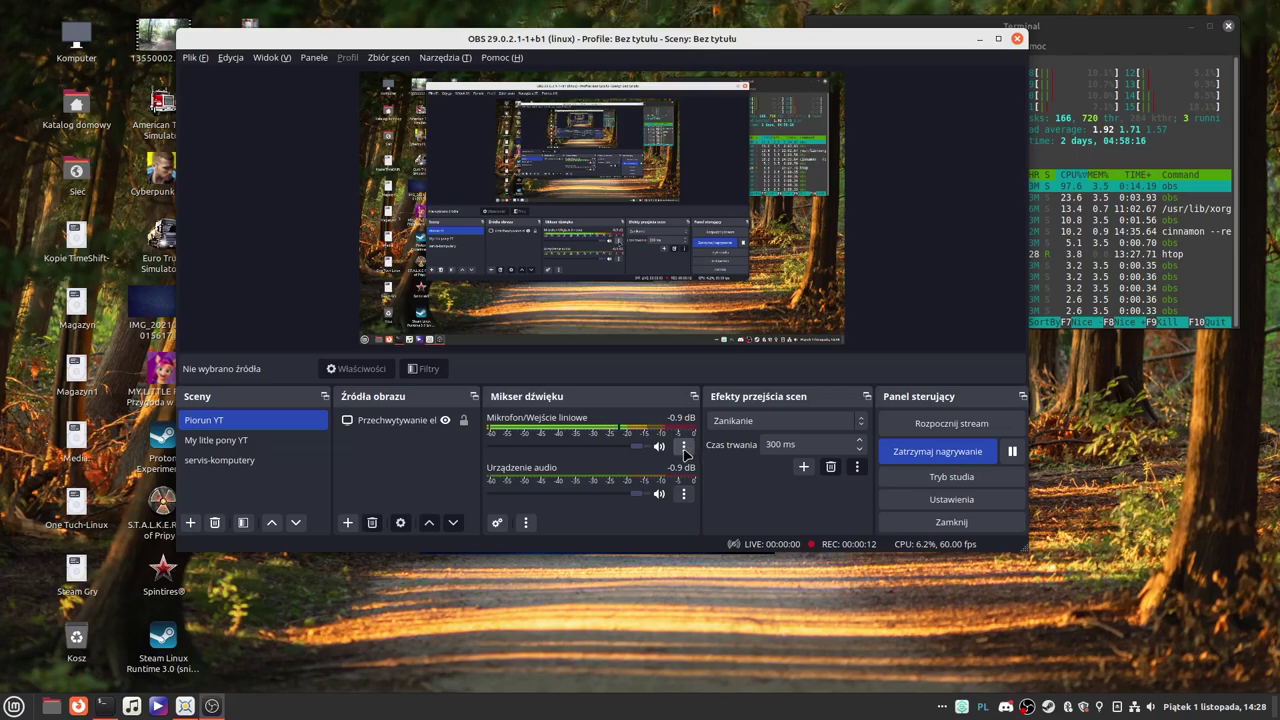
Check the volume lock option of the Mikrofon/Wejście liniowe and Urządzenie audio sources in the audio mixer.
left_click(685, 448)
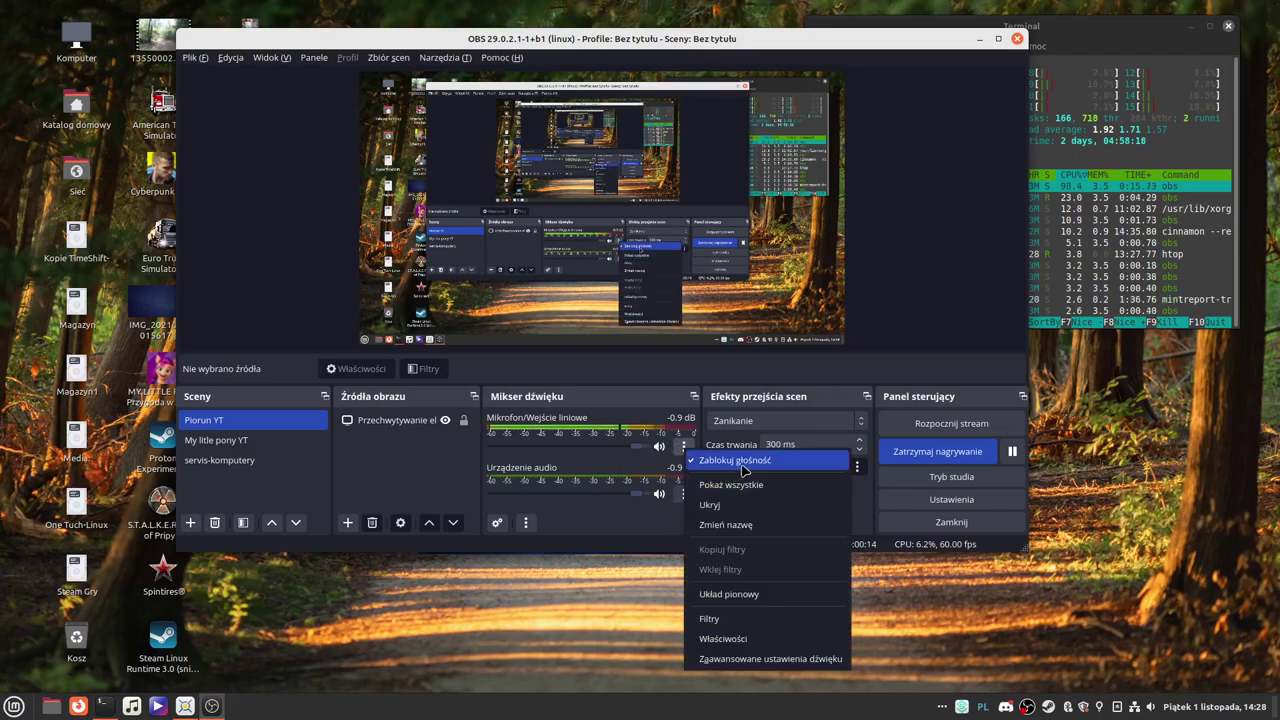
left_click(868, 522)
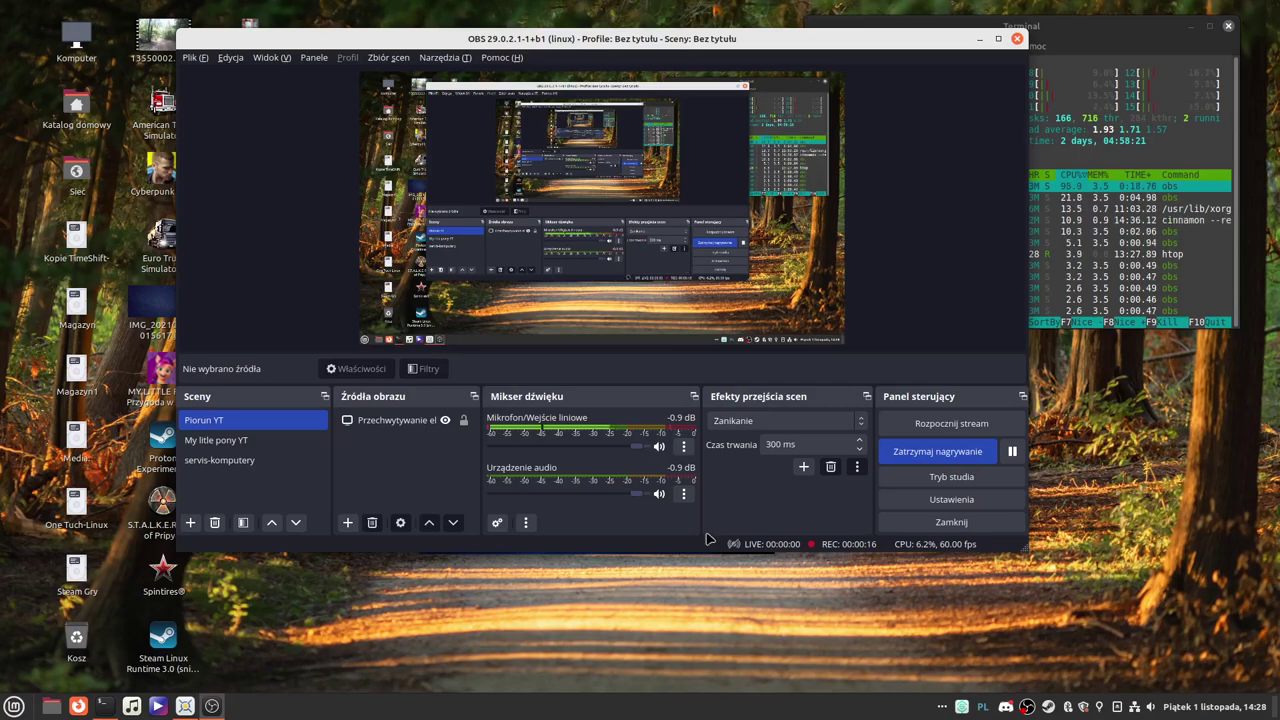
left_click(684, 493)
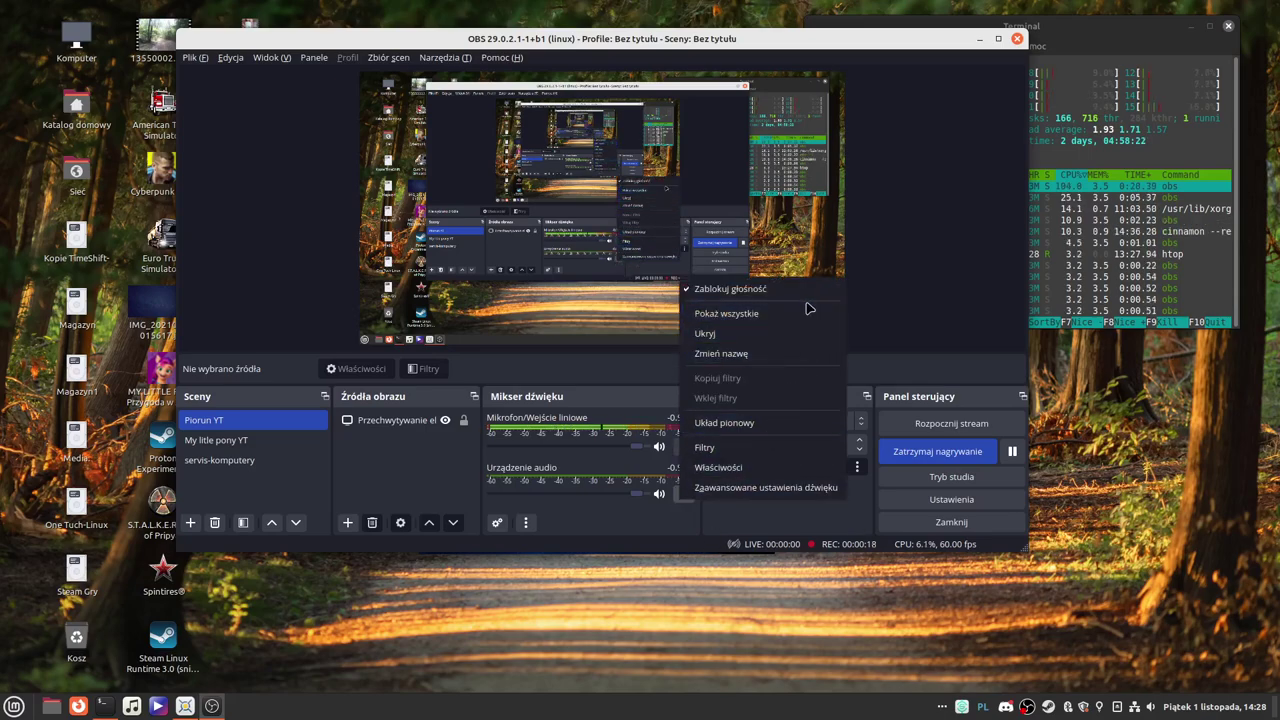
left_click(862, 530)
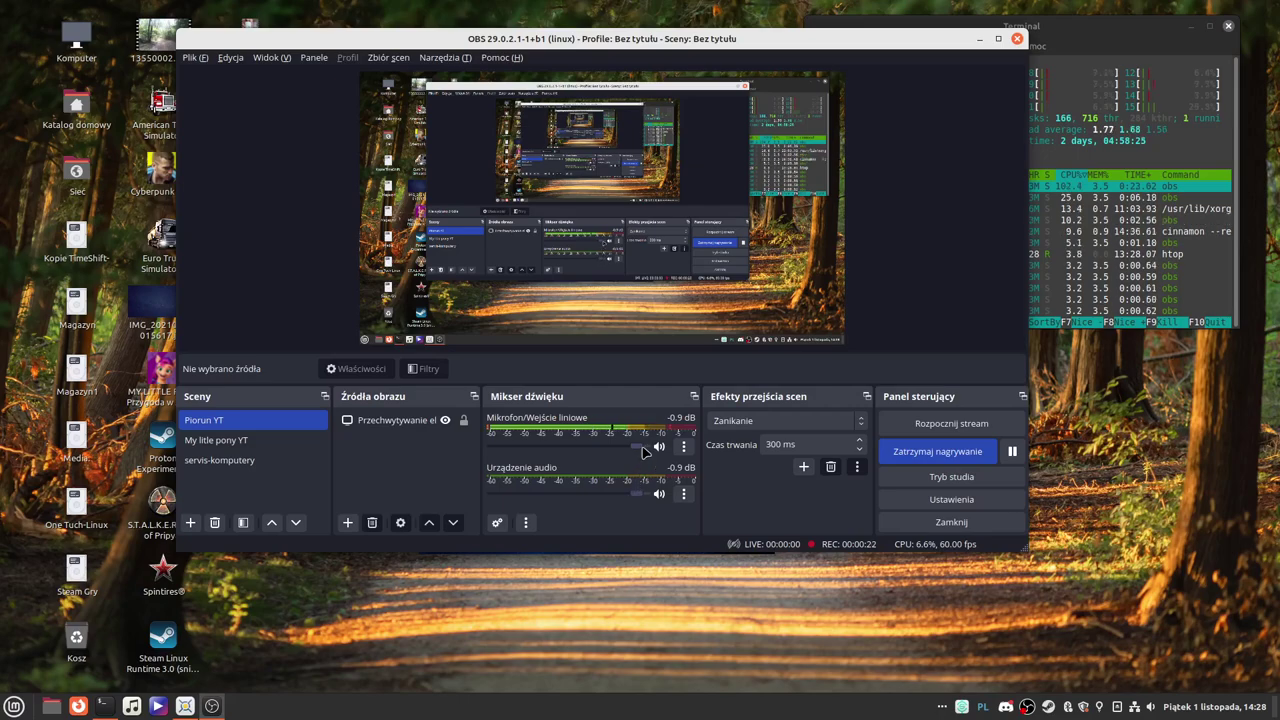
Review the microphone and audio device volumes in the advanced audio settings and close the dialog.
left_click(684, 447)
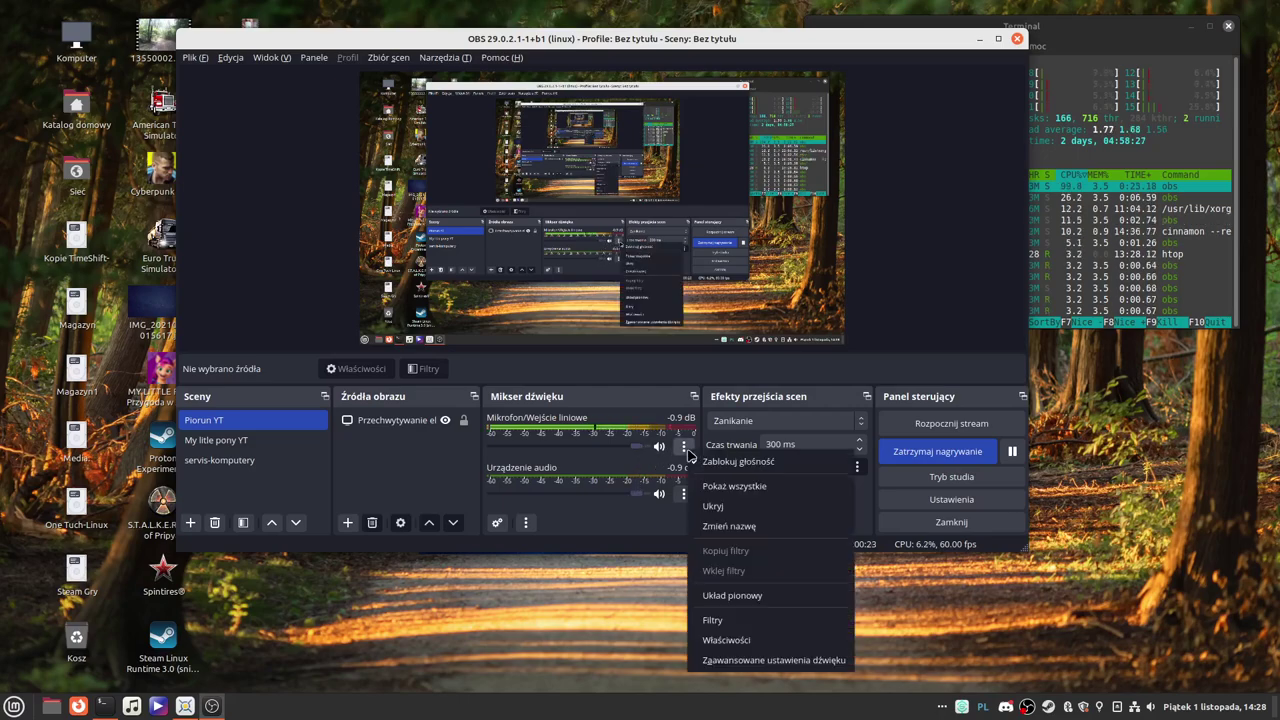
left_click(779, 662)
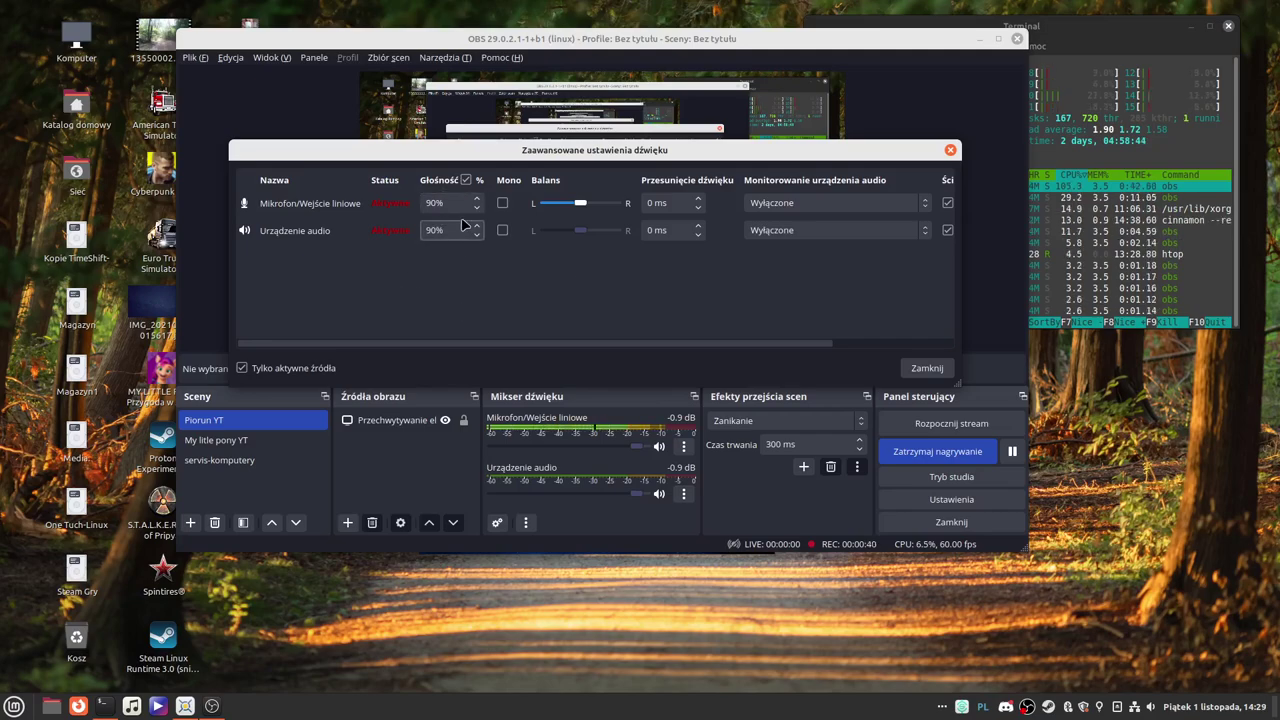
left_click(950, 150)
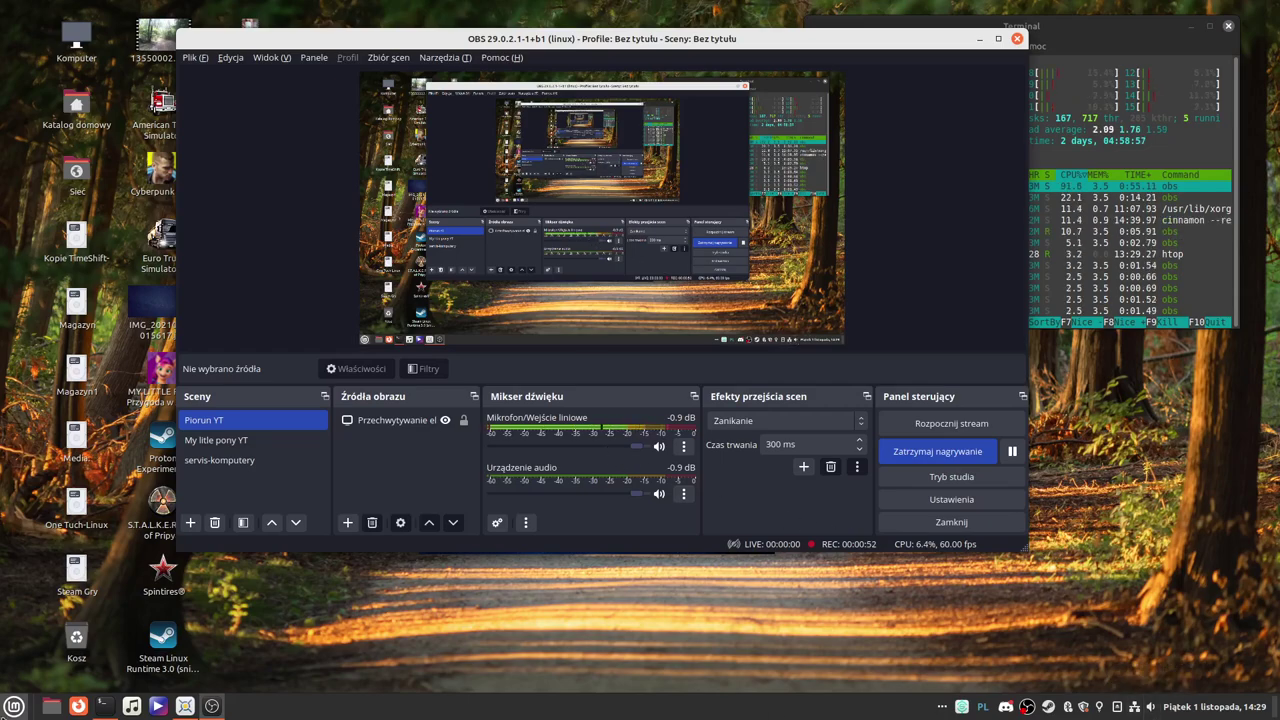
Review the computer's hardware in System Information, highlighting 580 in the graphics card entry, and close the window.
left_click(14, 705)
type("in")
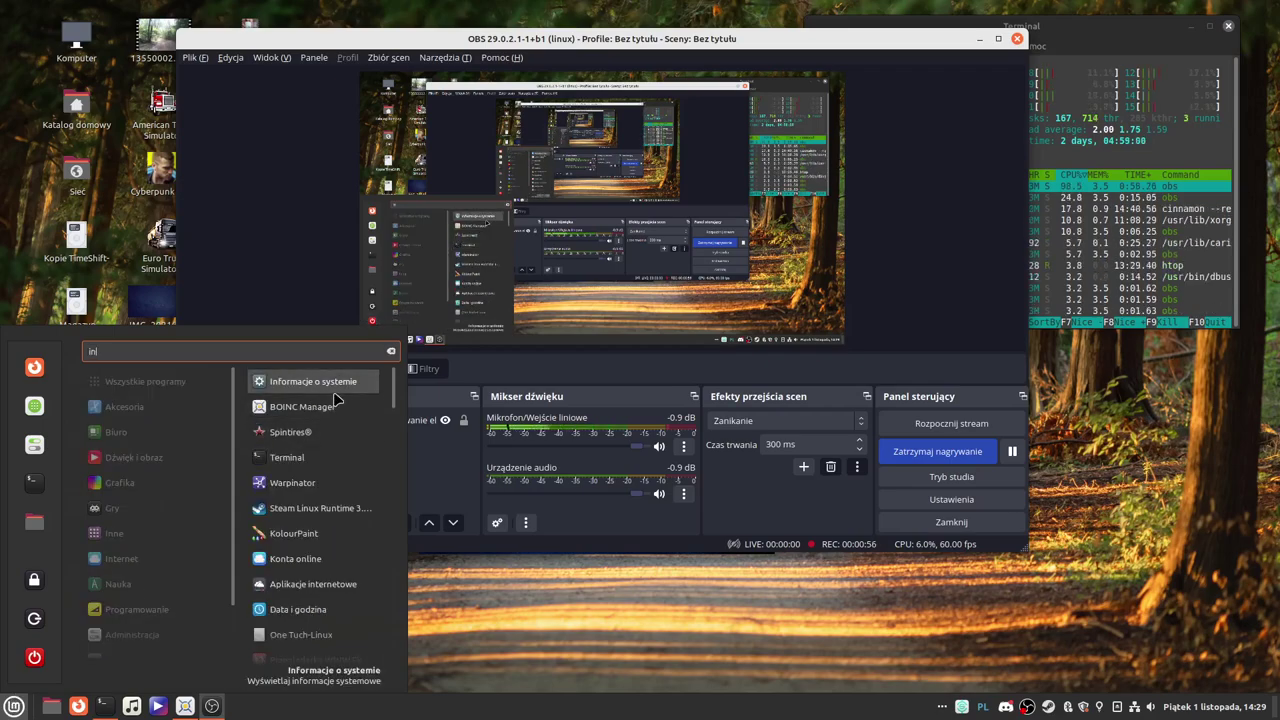
left_click(337, 393)
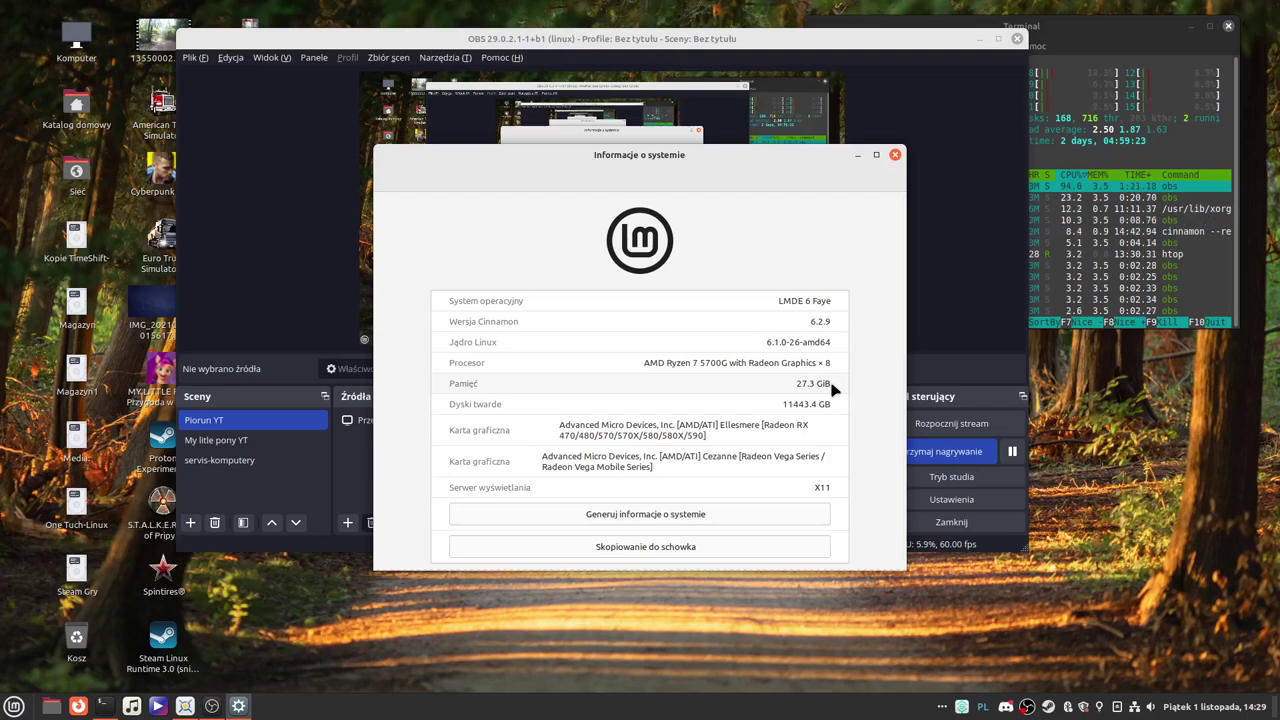
double_click(650, 436)
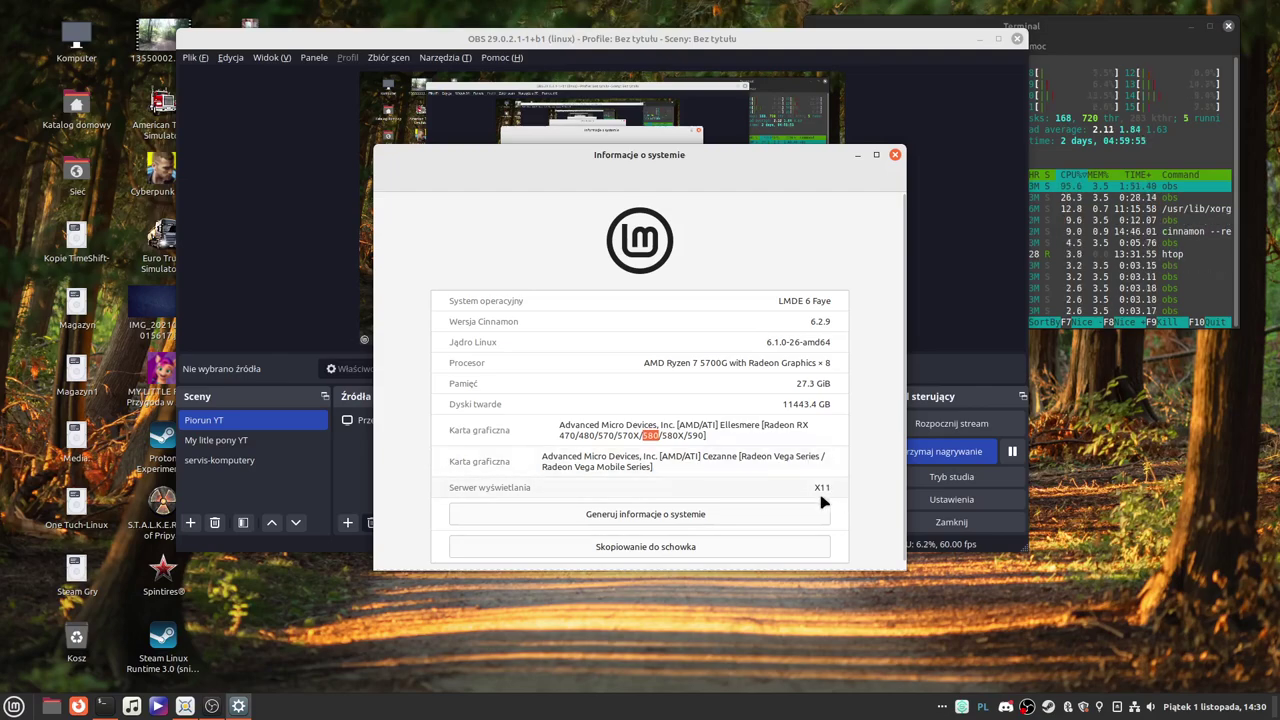
left_click(895, 156)
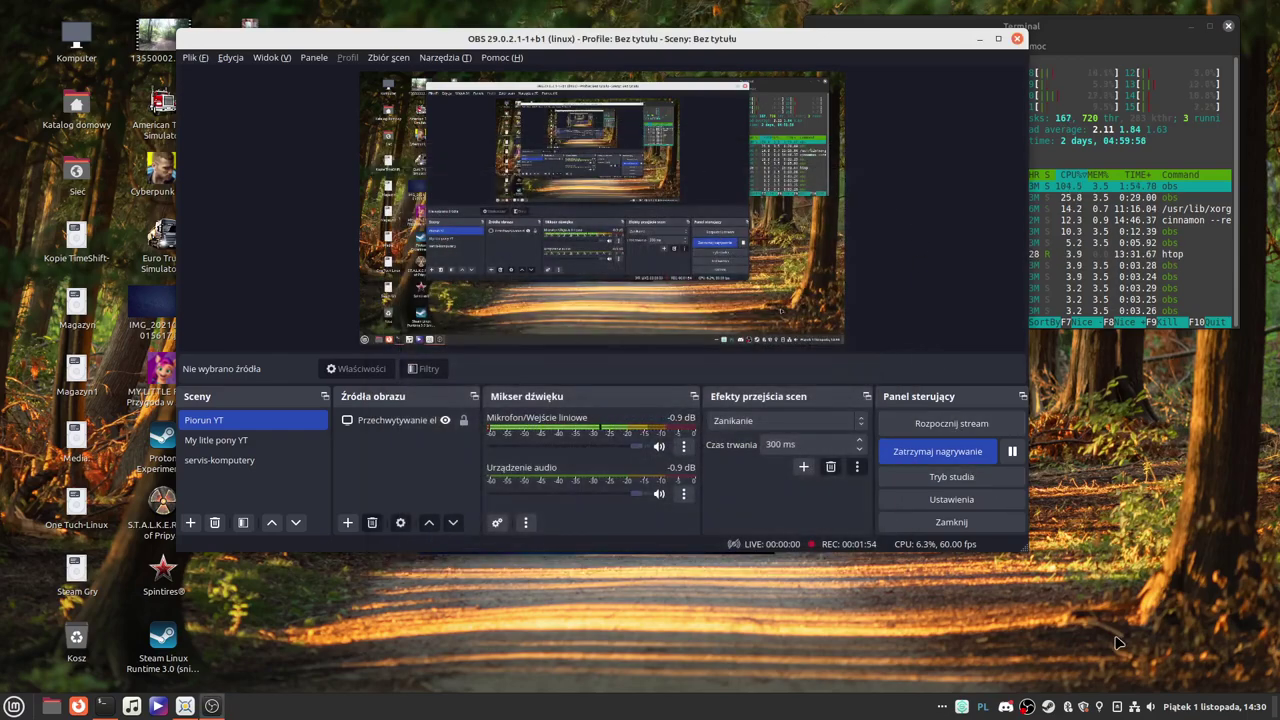
Set the Rear Microphone input volume to 31% in the system sound settings, with the window moved clear of the OBS mixer.
left_click(1152, 706)
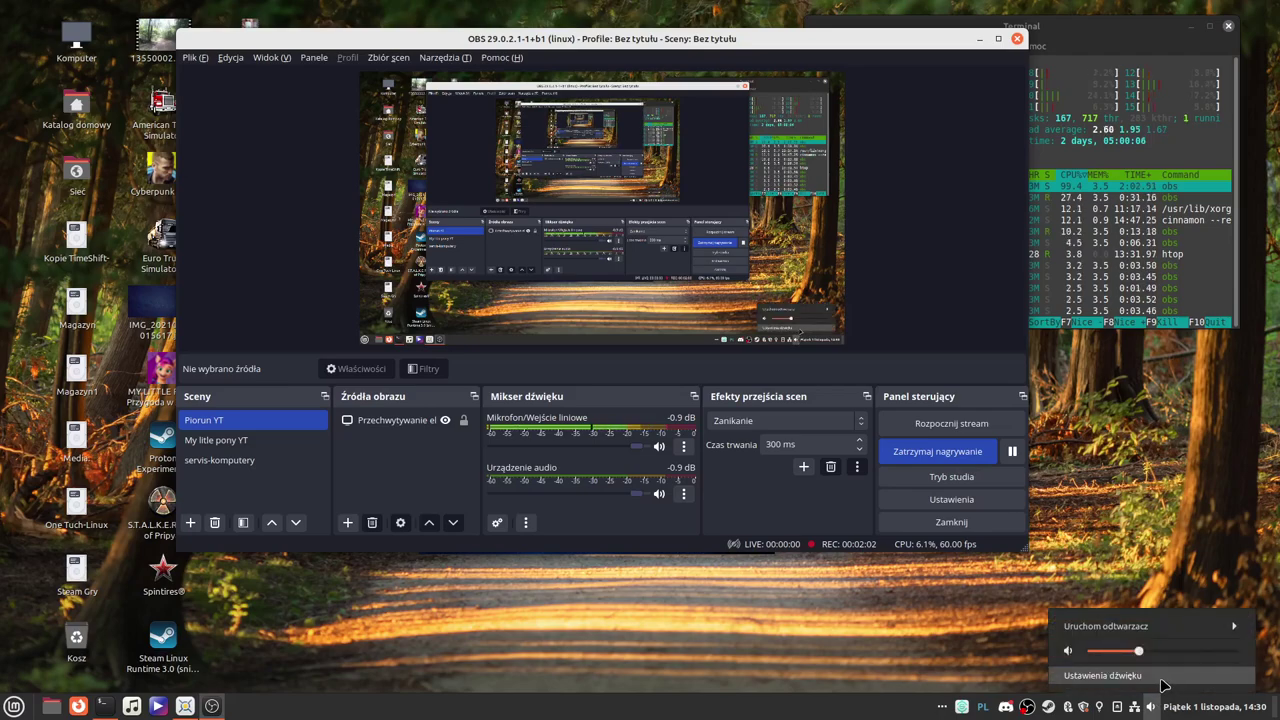
left_click(1161, 680)
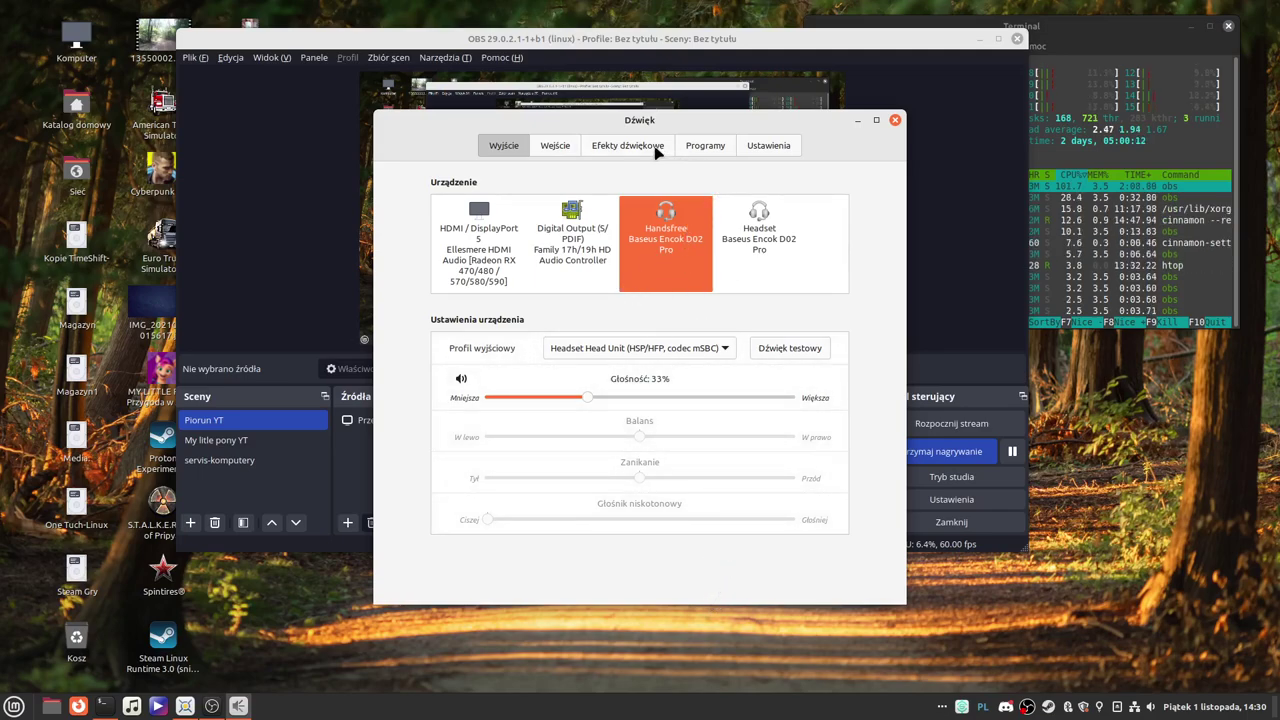
left_click(560, 146)
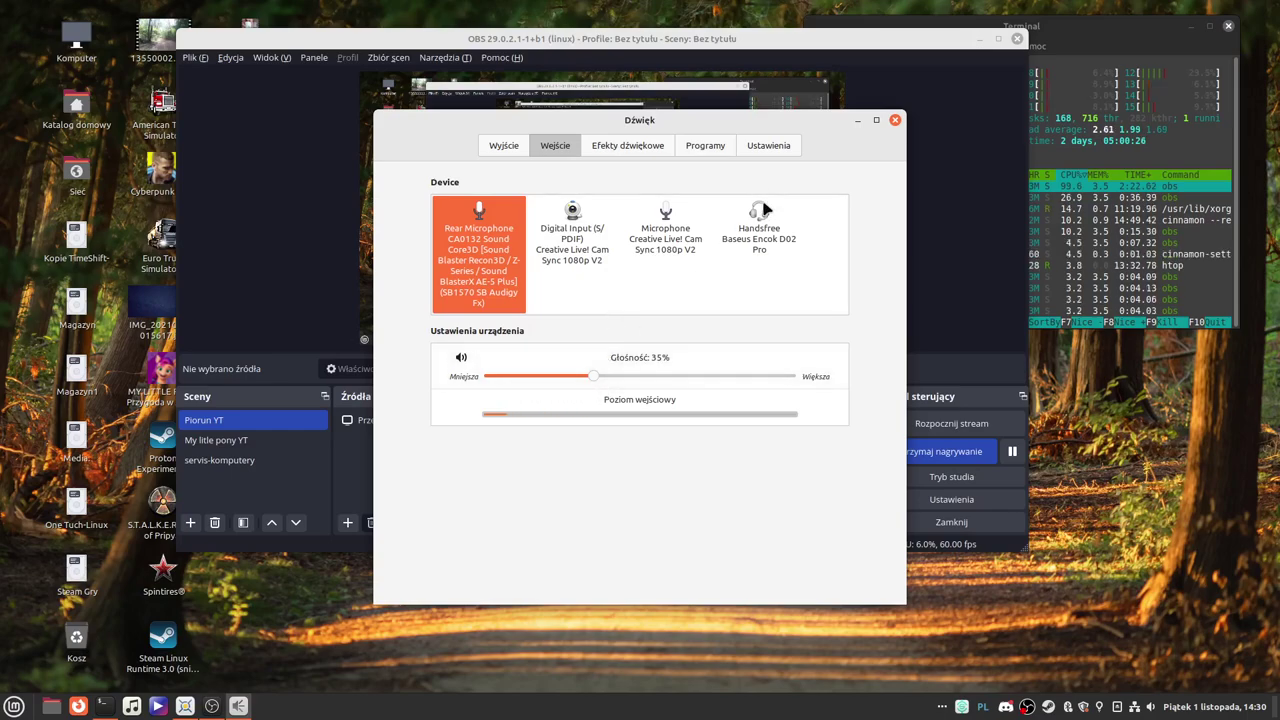
left_click_drag(818, 117, 1190, 84)
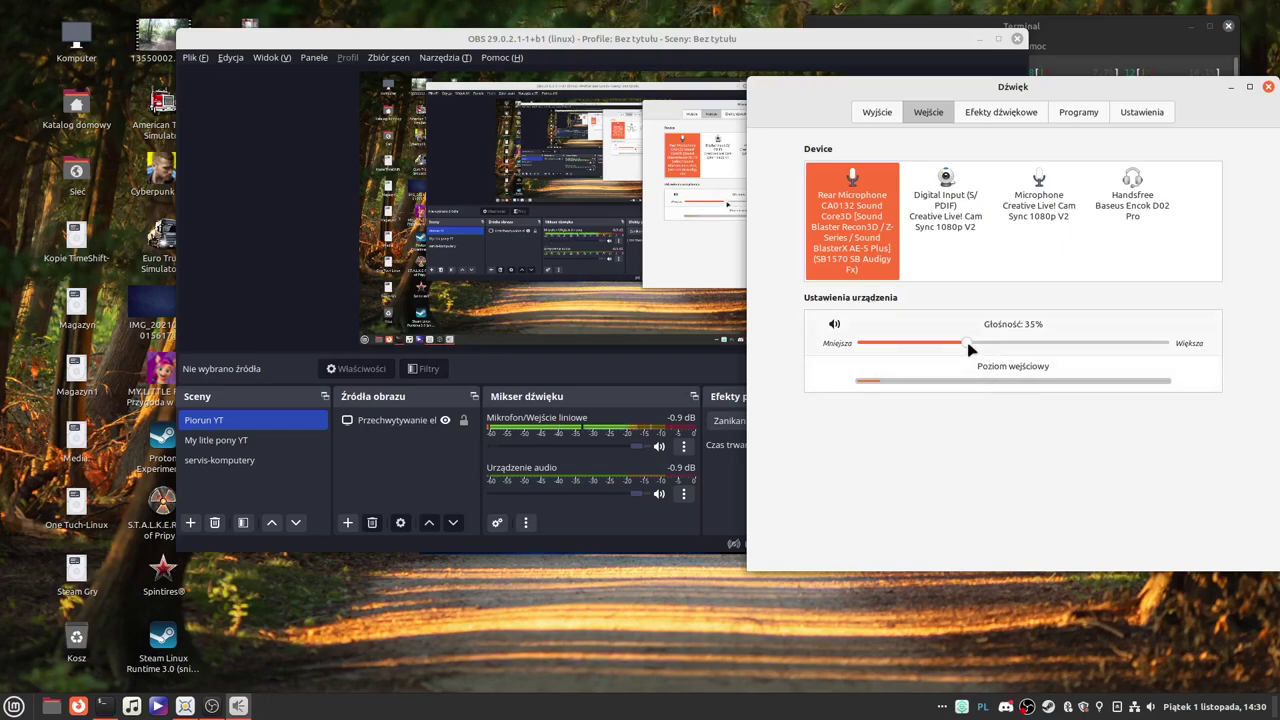
mouse_move(968, 346)
left_mouse_down()
mouse_move(1114, 344)
mouse_move(939, 364)
mouse_move(957, 366)
left_mouse_up()
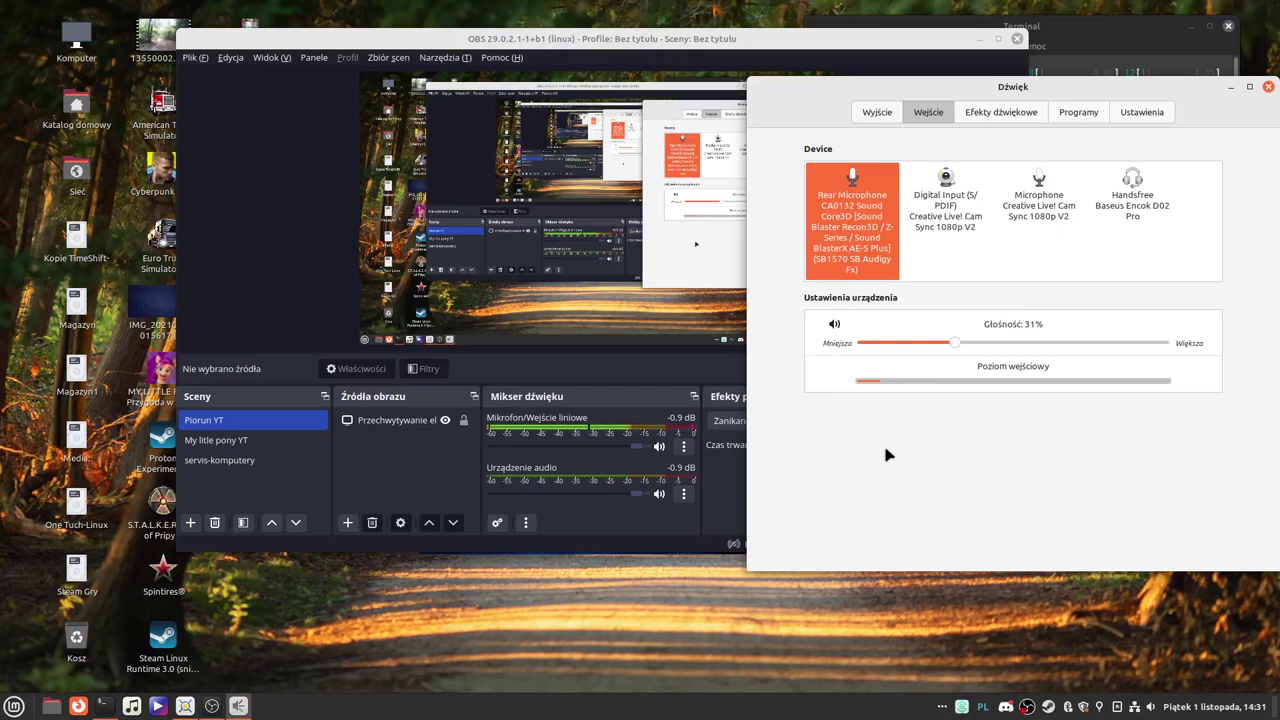
Adjust the input volume of the Creative Live! Cam Sync 1080p V2 microphone and reselect Rear Microphone as the input device.
left_click(1052, 221)
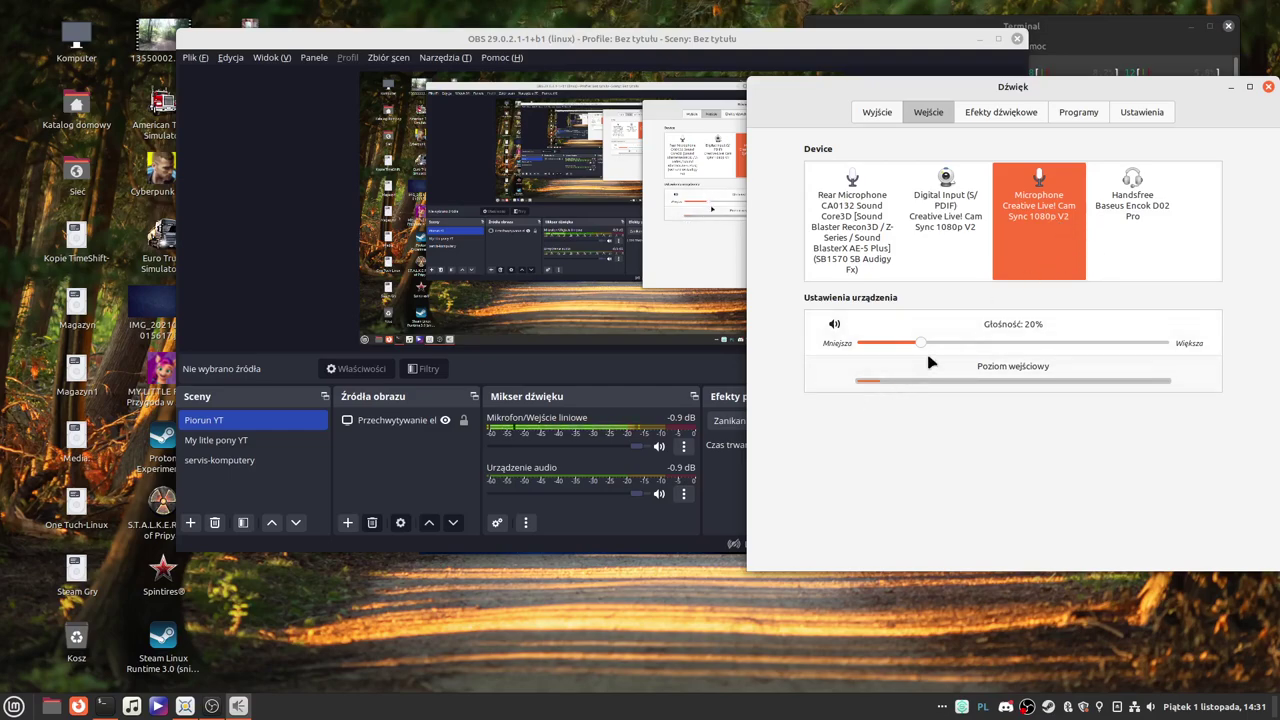
left_click_drag(921, 345, 942, 350)
left_click(838, 216)
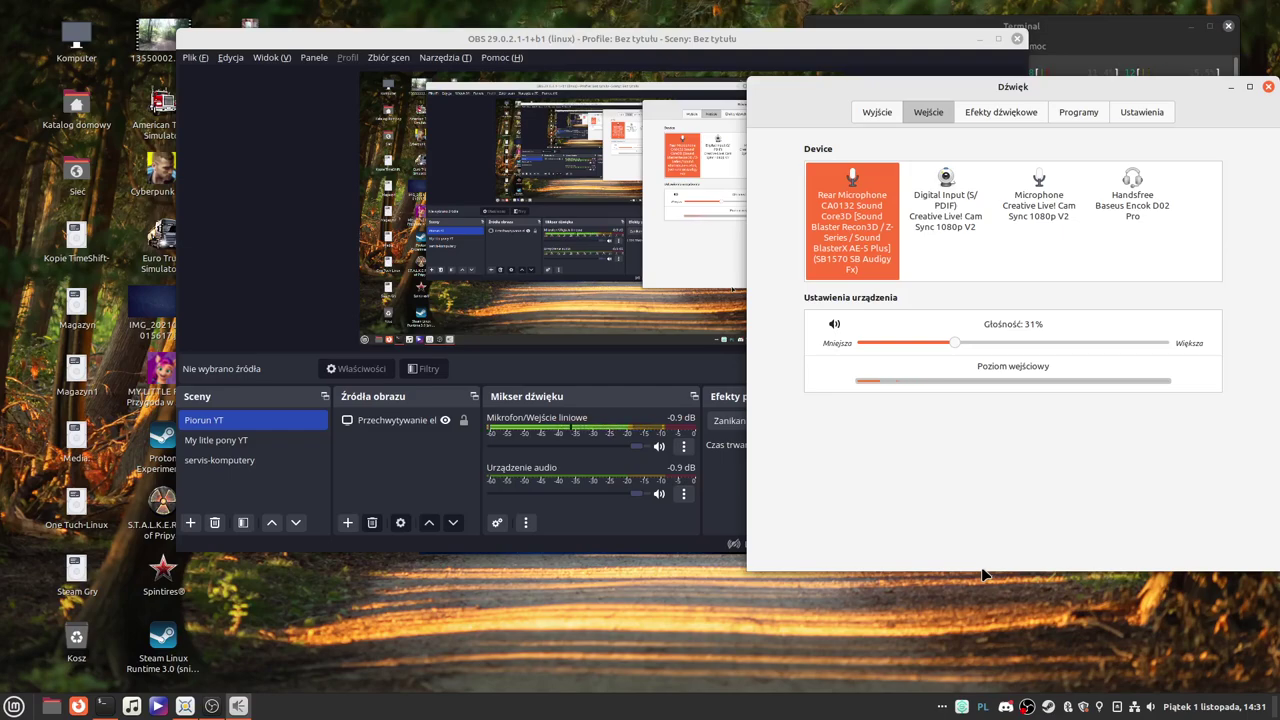
key("ctrl+alt+Up")
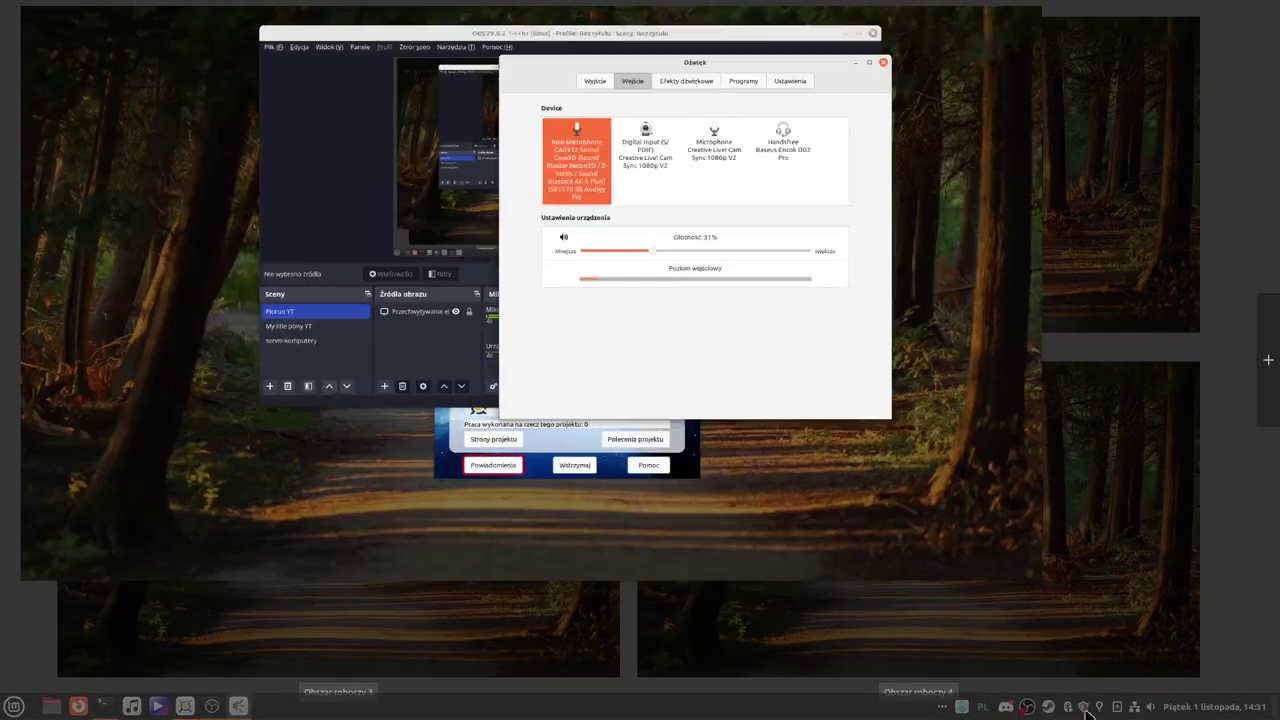
left_click(349, 209)
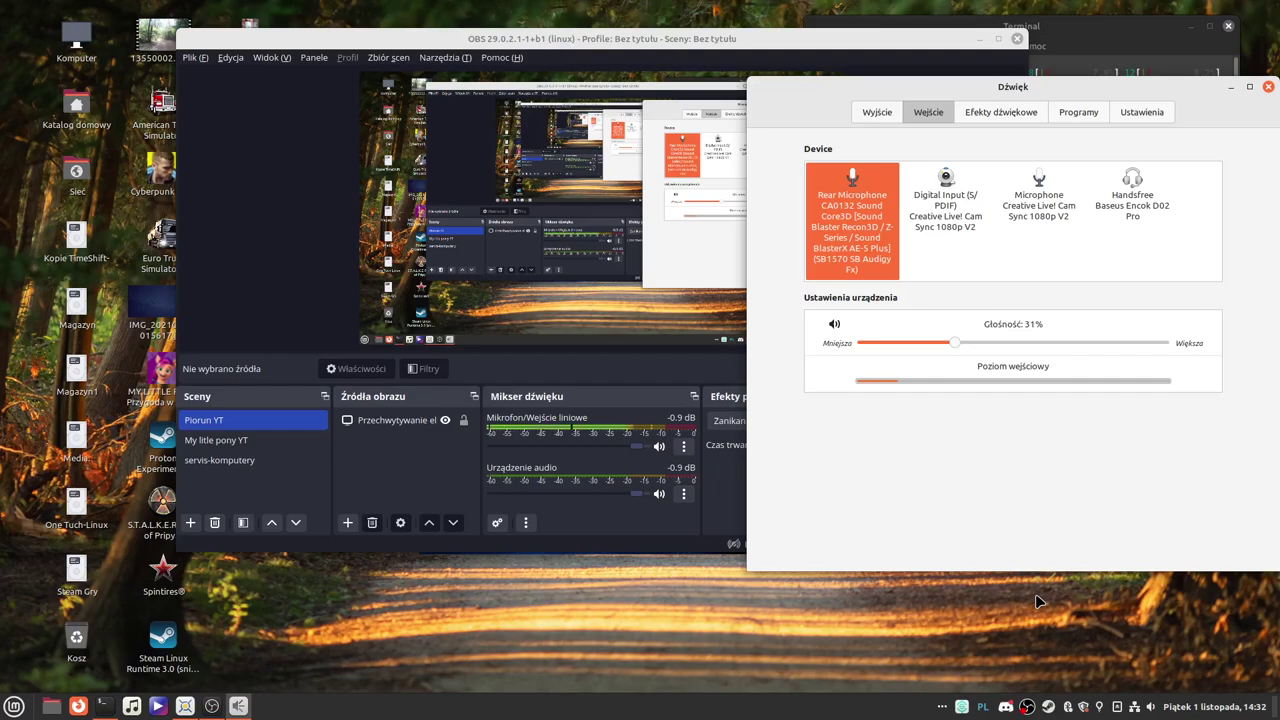
Switch to Firefox and search Google for "microfon".
left_click(77, 706)
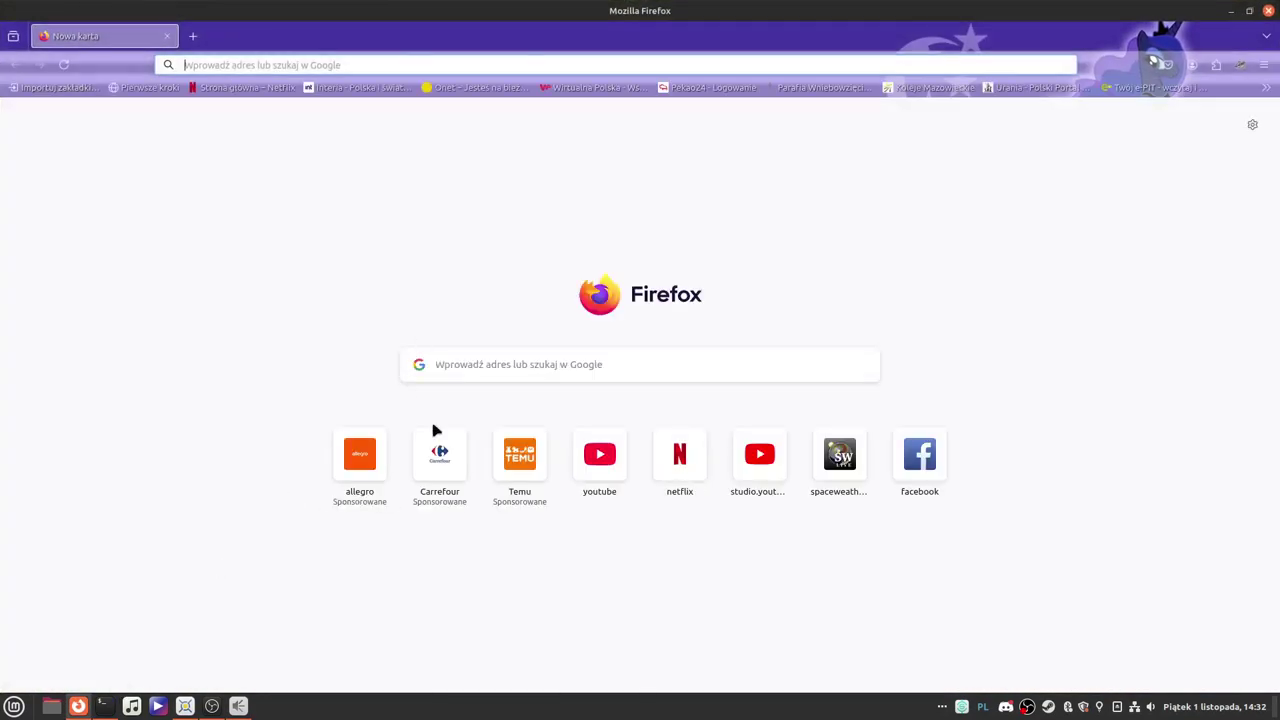
left_click(543, 366)
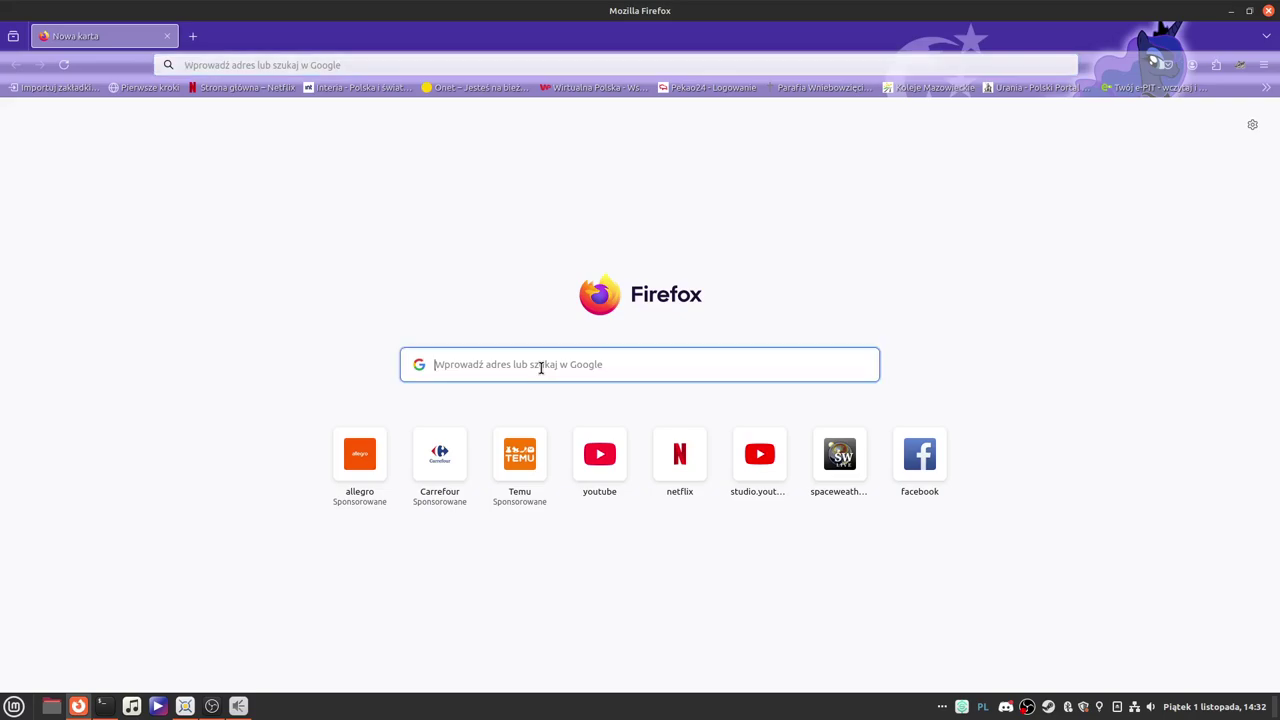
type("mi")
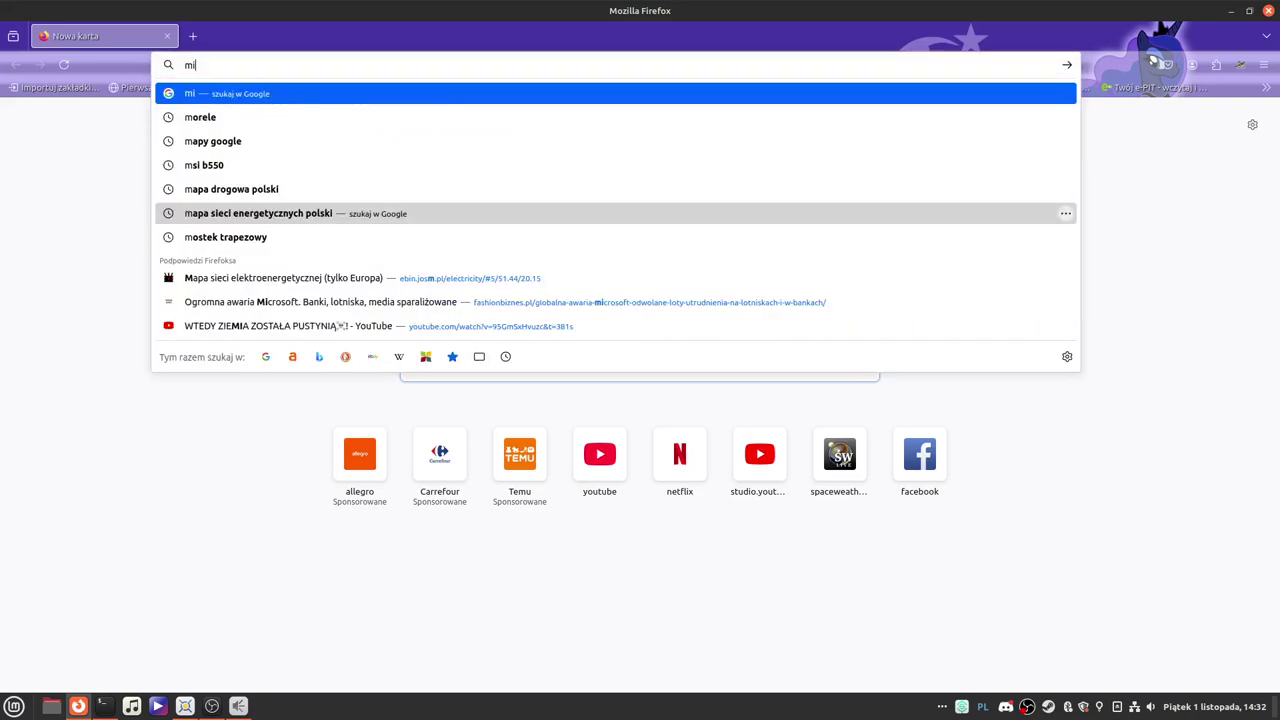
type("crofon")
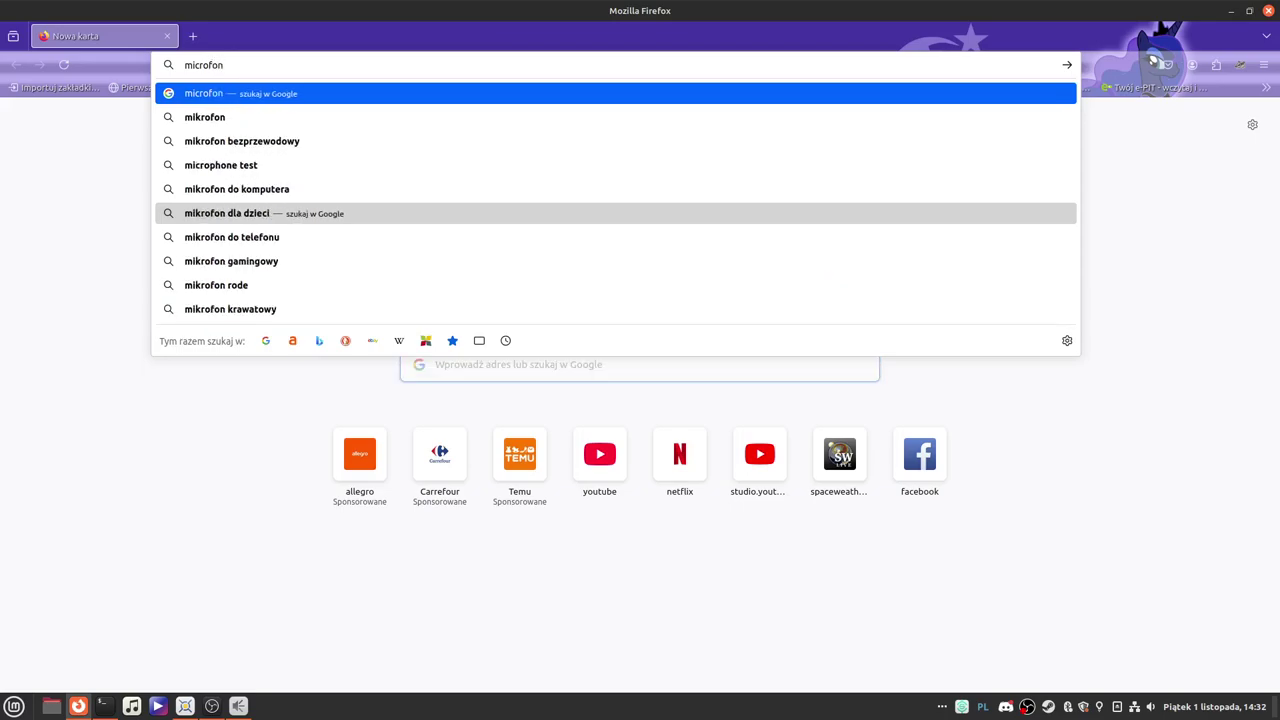
key("Return")
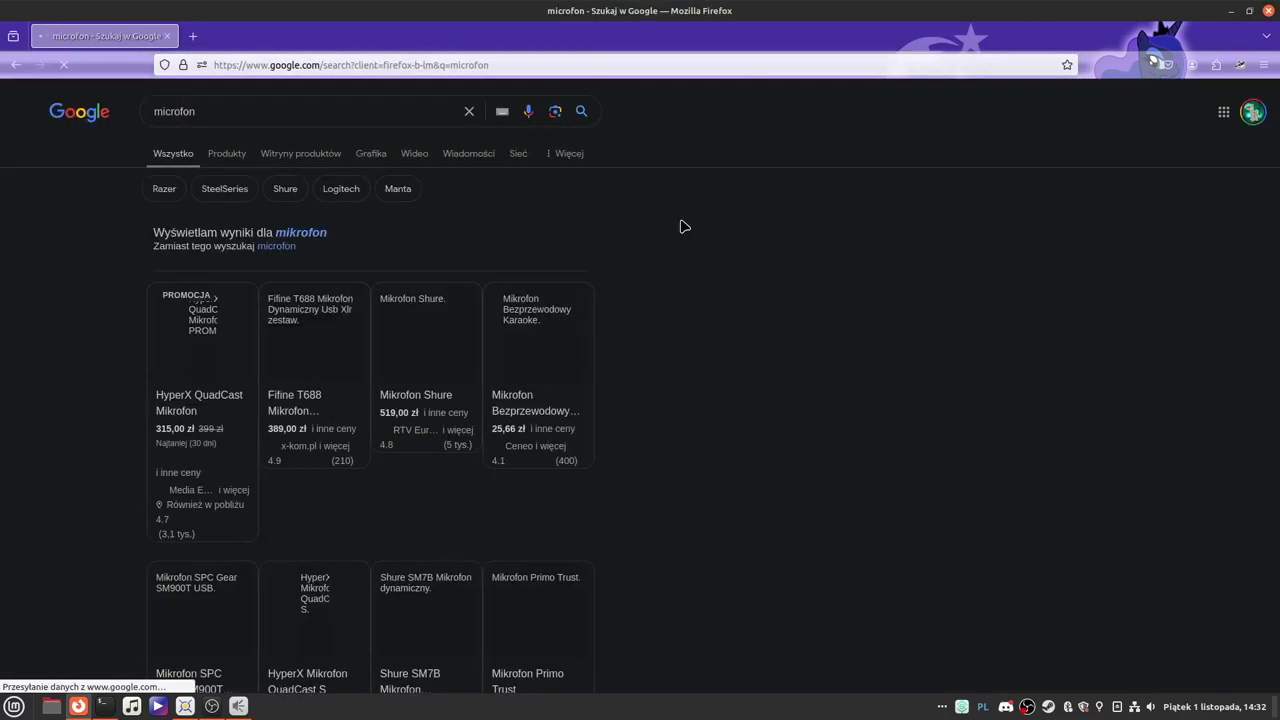
View the product details of the SPC Gear SM900T USB microphone and close the browser and the sound settings.
scroll(660, 335, "down", 3)
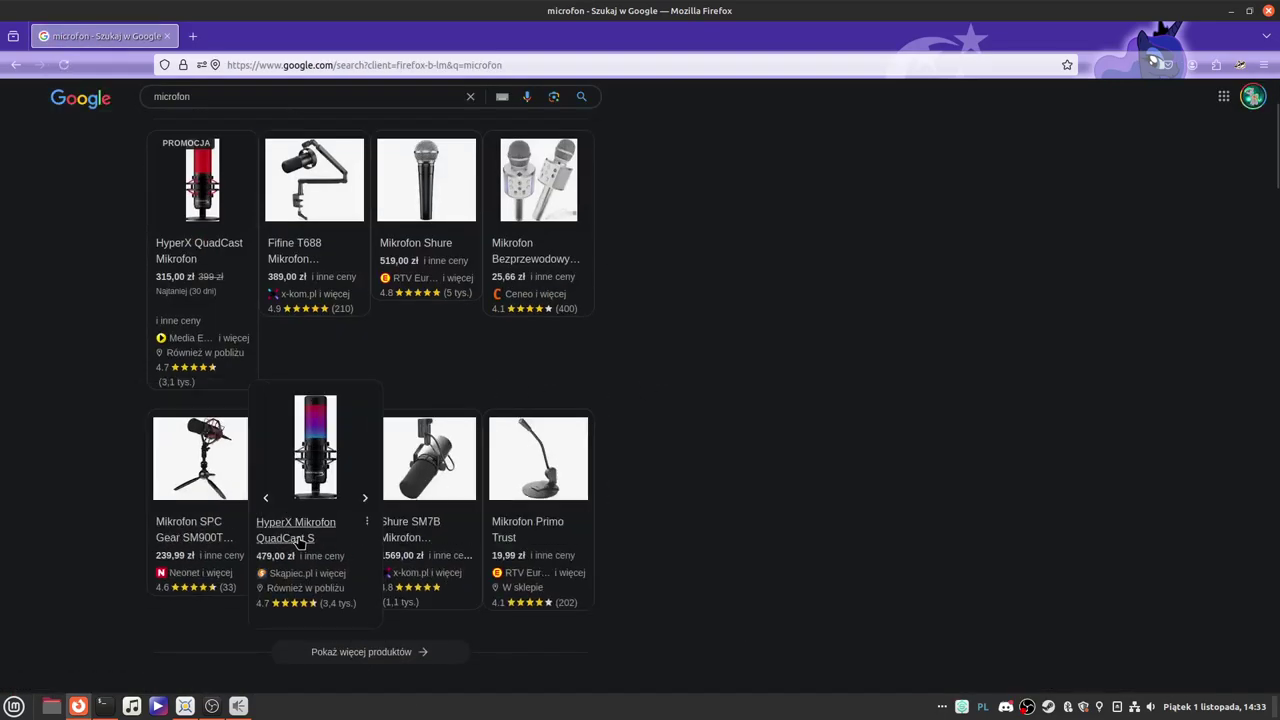
left_click(203, 533)
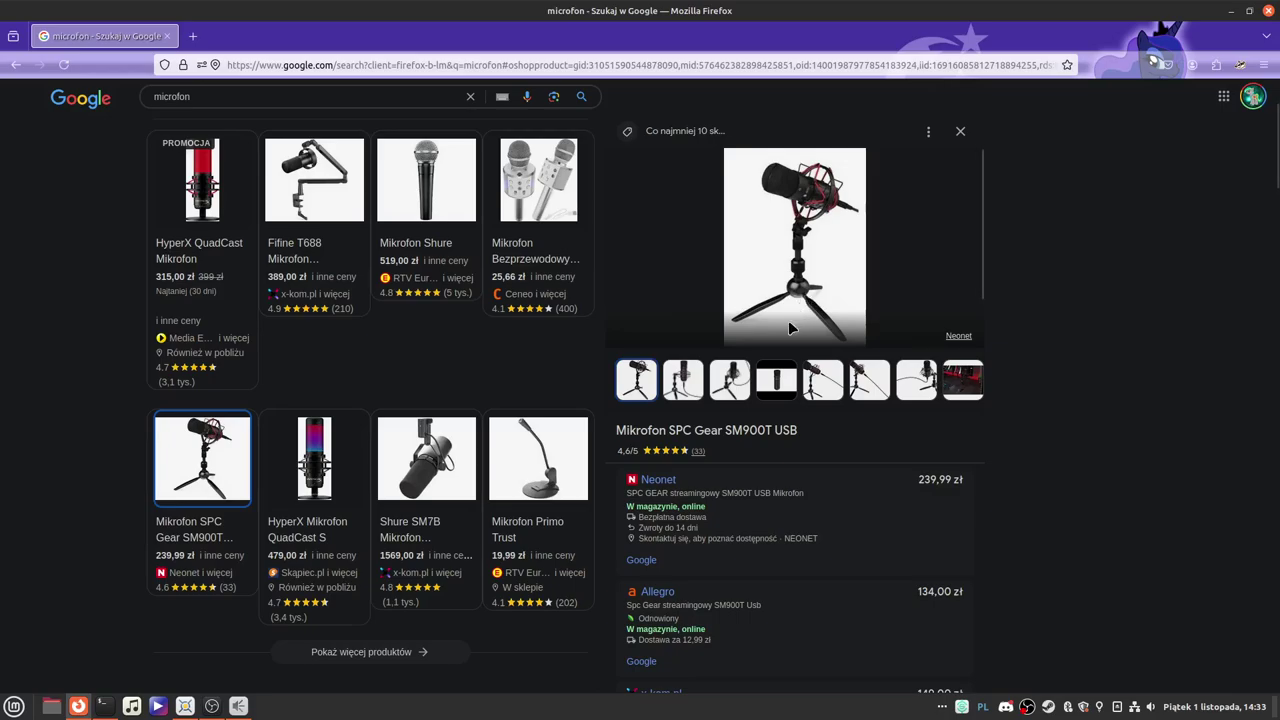
left_click(1263, 10)
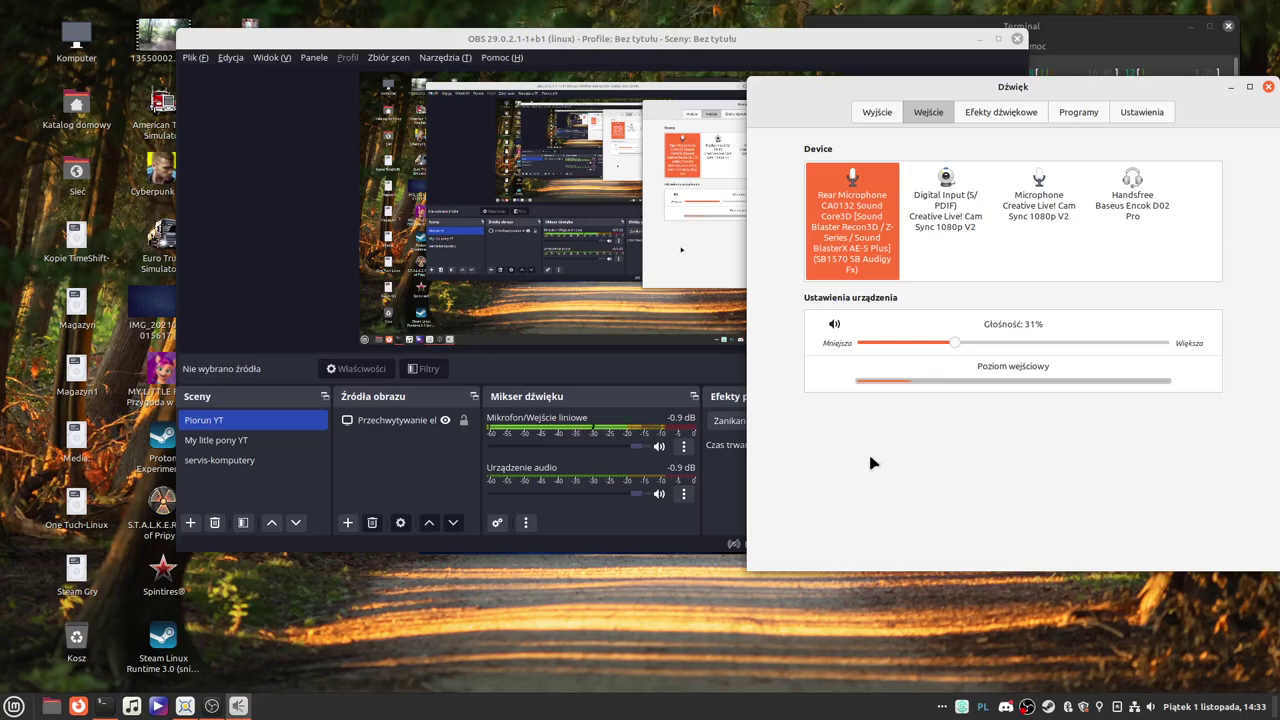
left_click(1268, 87)
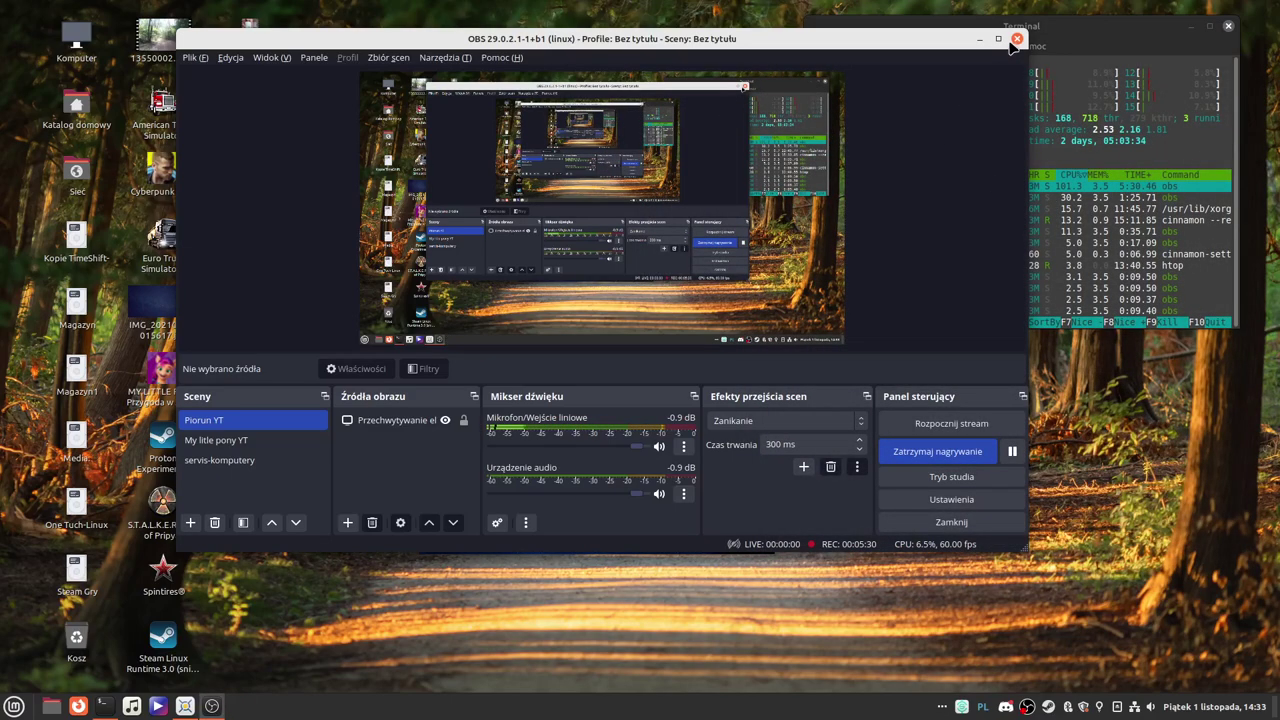